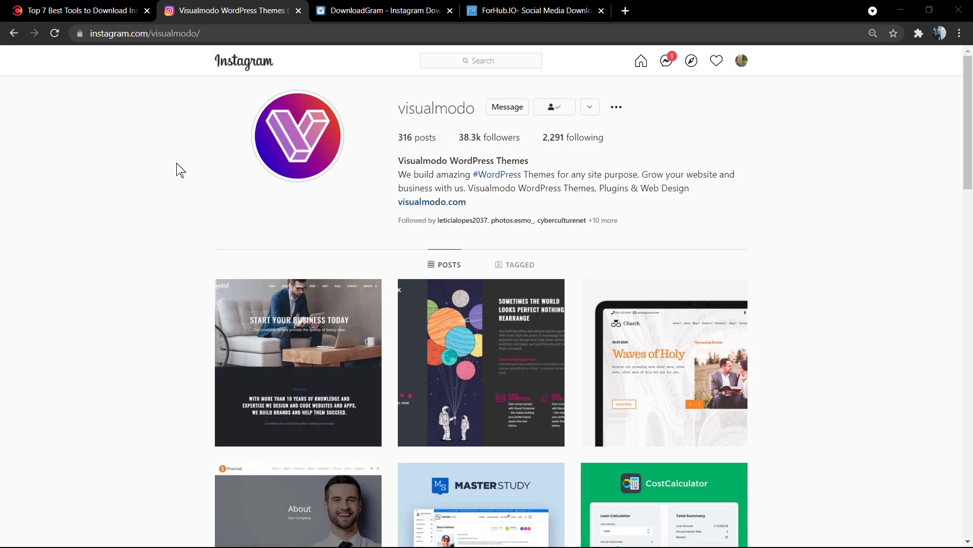
scroll(176, 196, down, 2)
scroll(176, 196, down, 2)
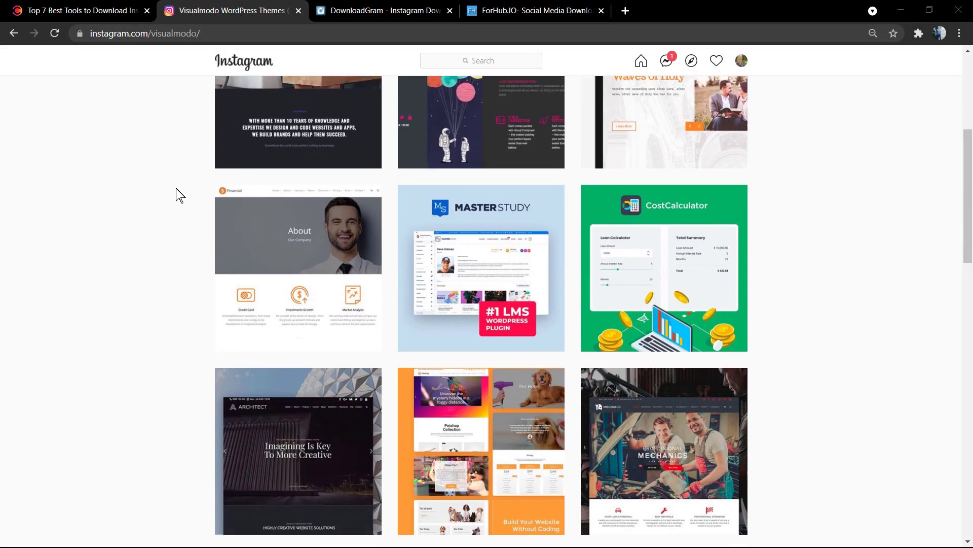
scroll(176, 195, down, 1)
scroll(176, 196, up, 4)
scroll(176, 195, up, 1)
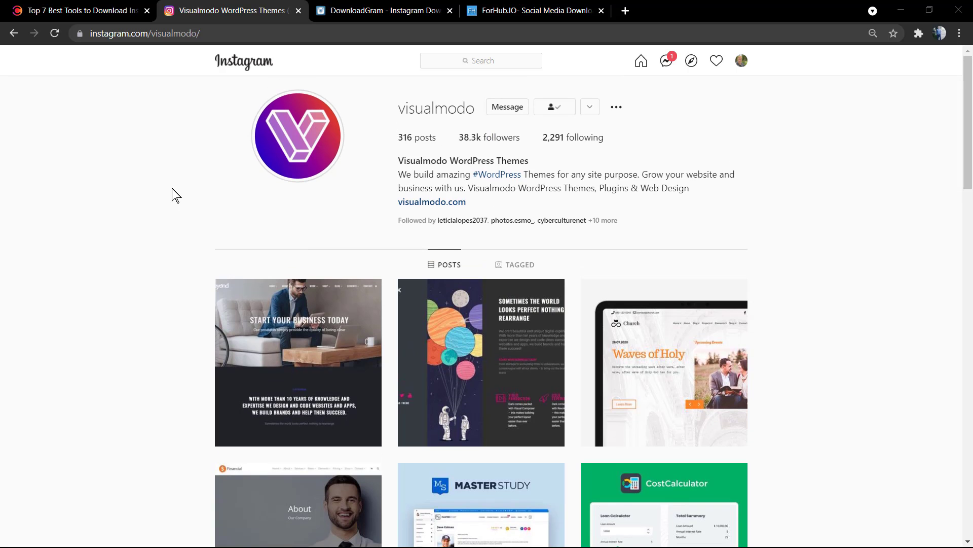
scroll(175, 195, down, 4)
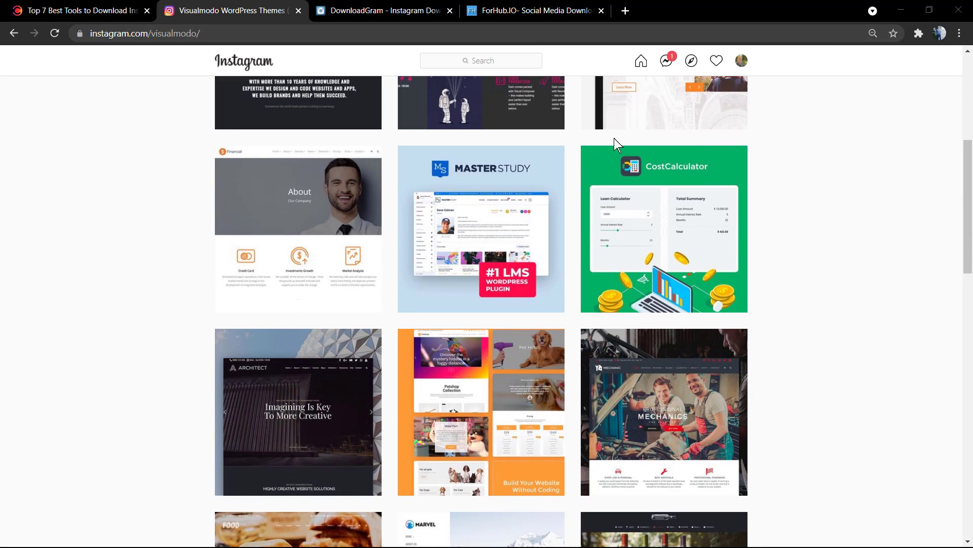
scroll(549, 246, down, 1)
scroll(550, 246, down, 3)
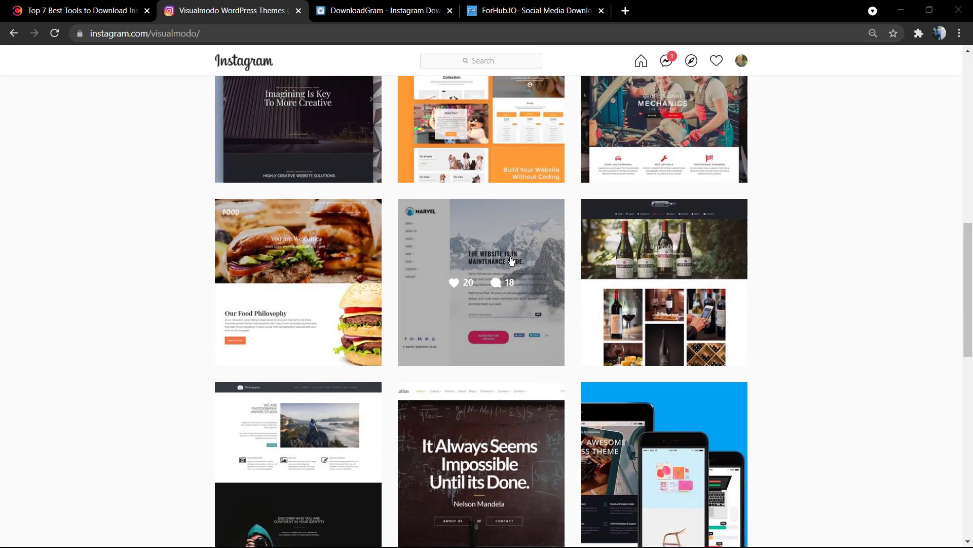
scroll(519, 252, up, 8)
mouse_move(481, 363)
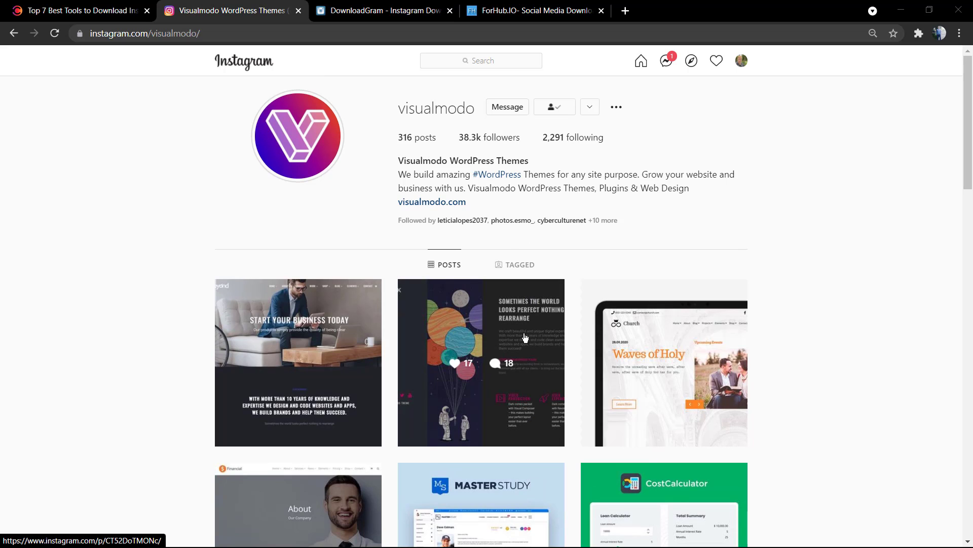
Check the Instagram account menu, then open the Dark WordPress Theme post.
click(742, 61)
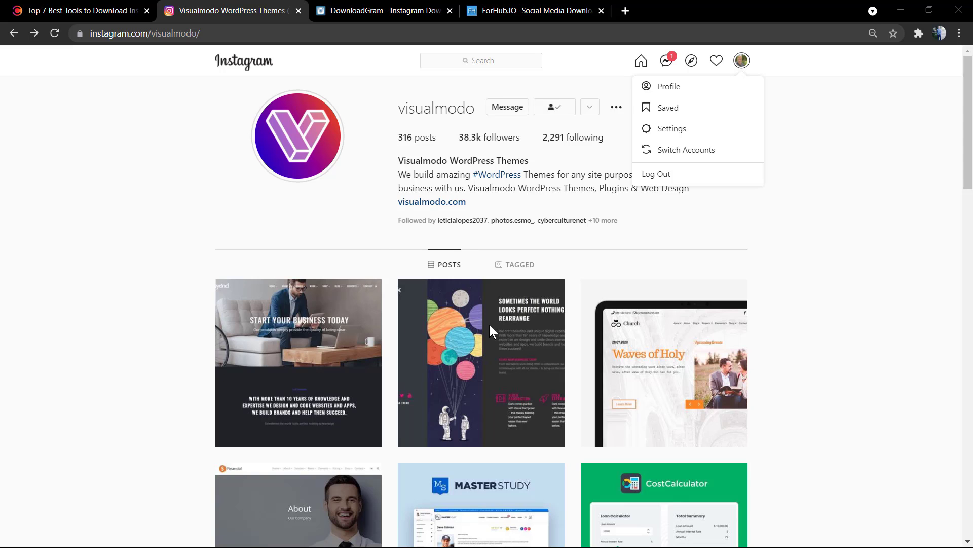
click(318, 229)
scroll(320, 228, down, 2)
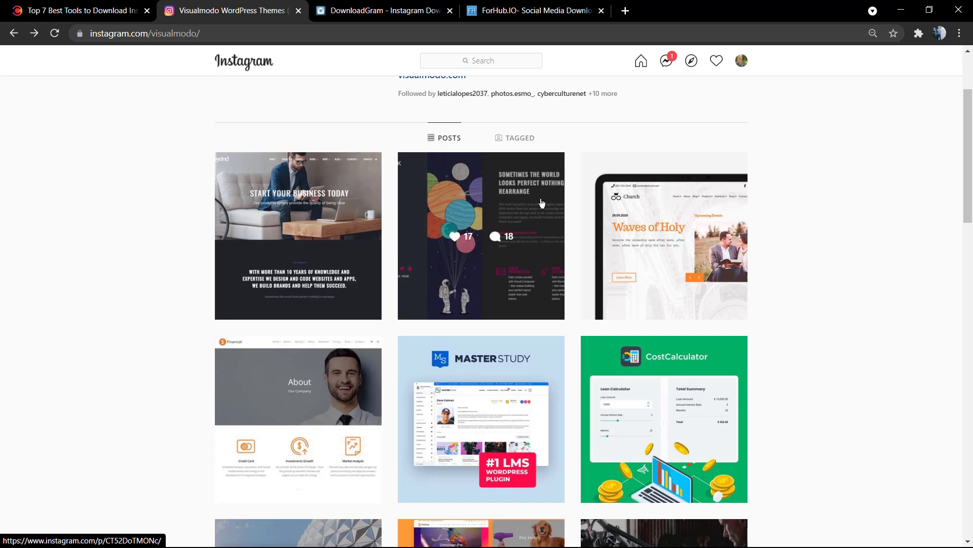
click(542, 204)
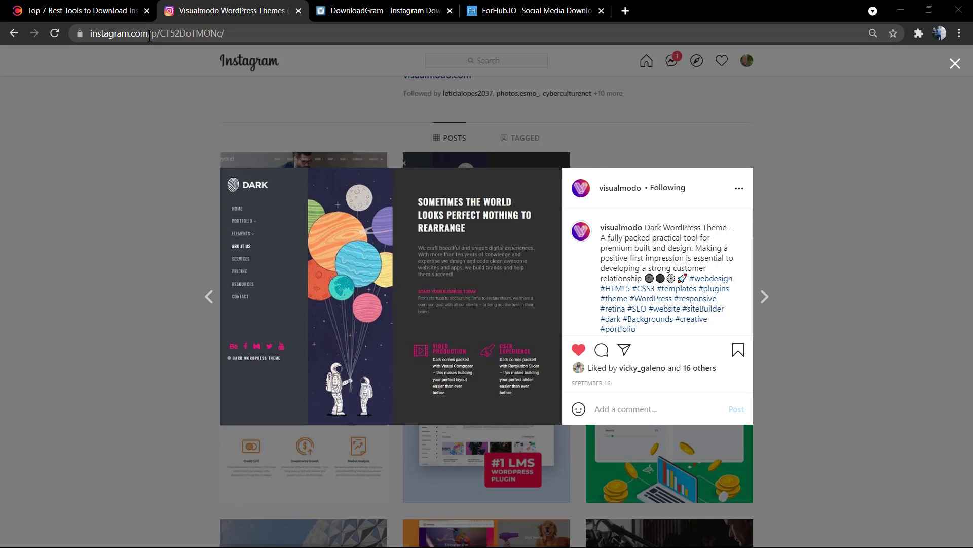
Select the Dark theme post's web address and return to the download-tools article.
click(175, 35)
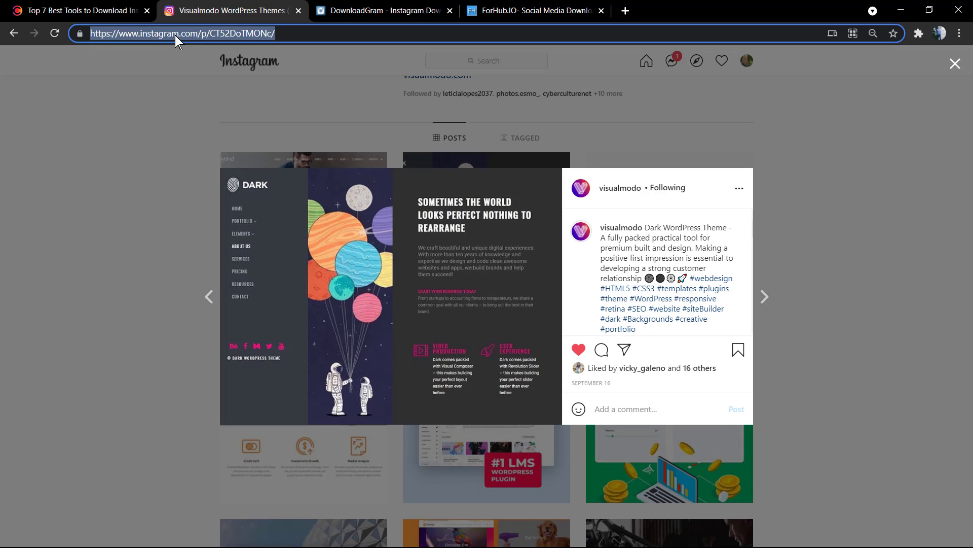
double_click(179, 34)
click(178, 34)
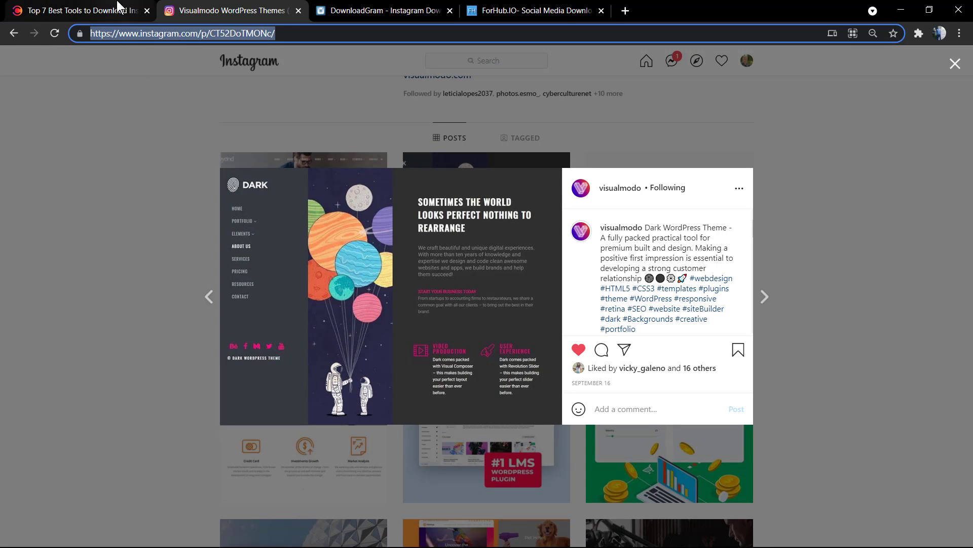
click(138, 8)
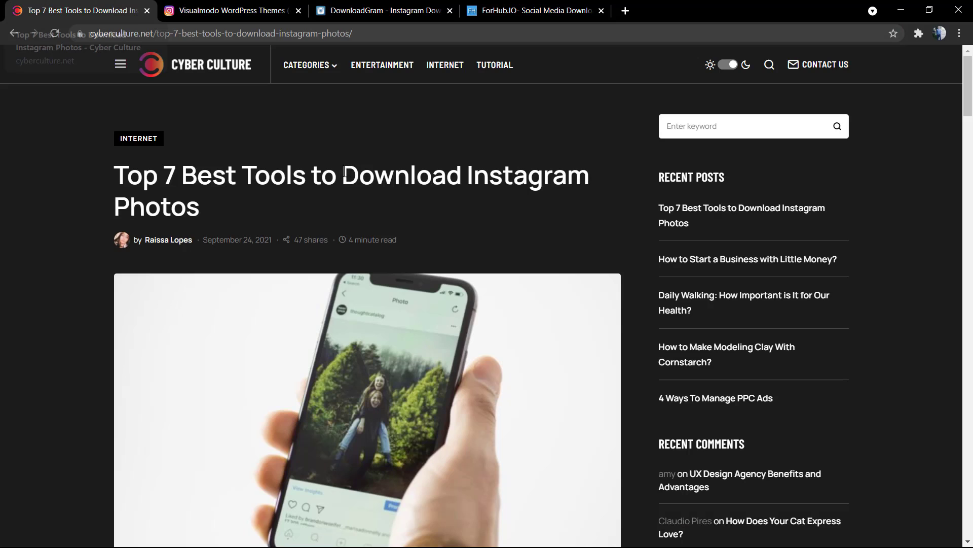
scroll(244, 106, down, 1)
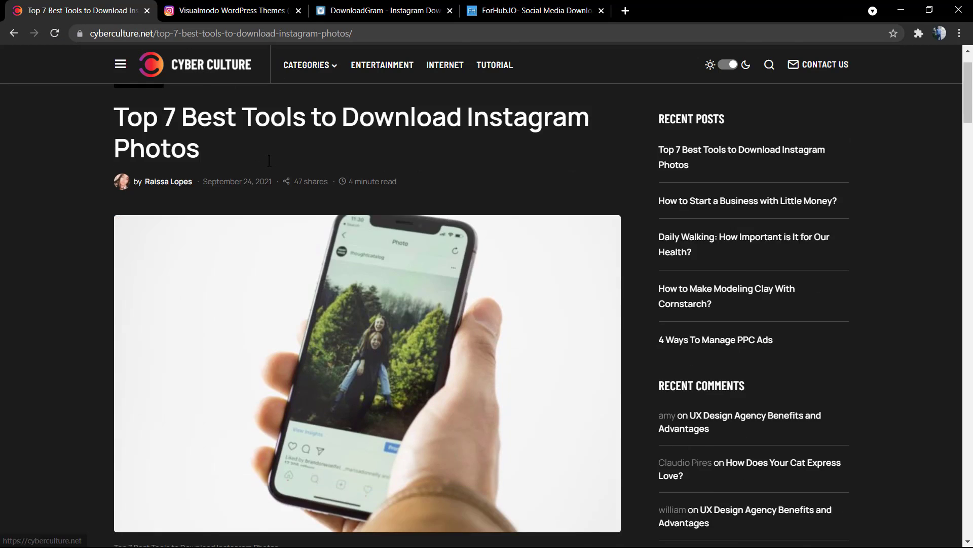
scroll(252, 171, down, 5)
scroll(234, 169, down, 2)
scroll(234, 169, up, 2)
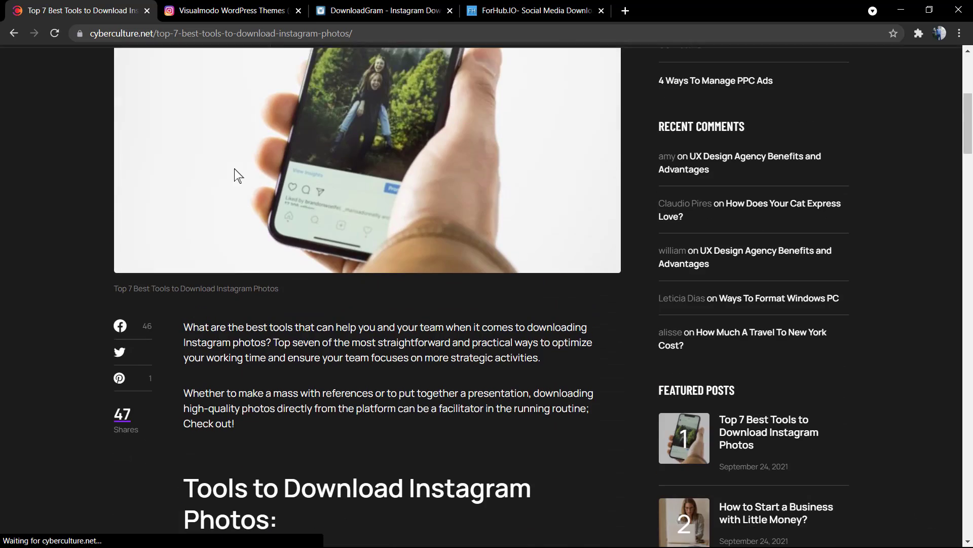
scroll(235, 168, down, 3)
scroll(233, 170, down, 1)
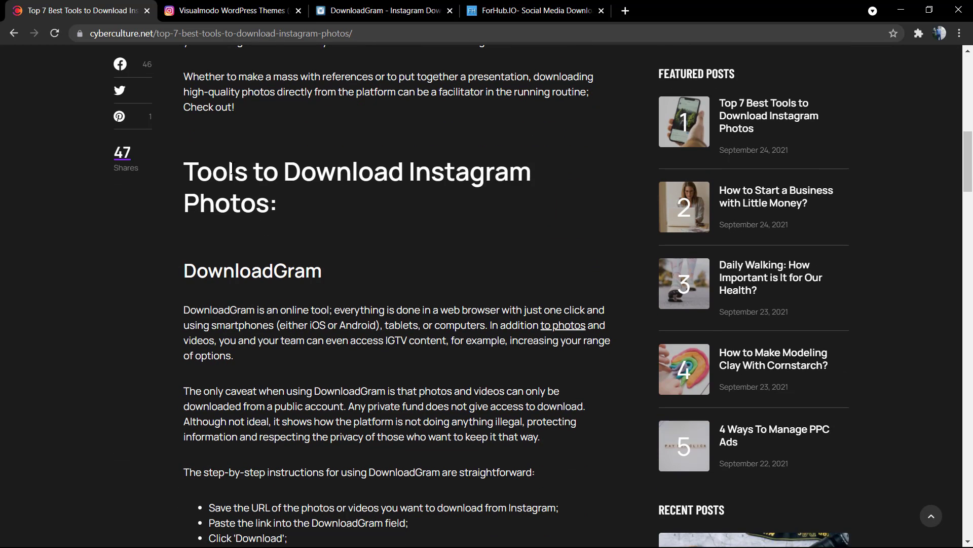
View the DownloadGram downloader, then glance at the ForHub.IO downloader.
click(388, 11)
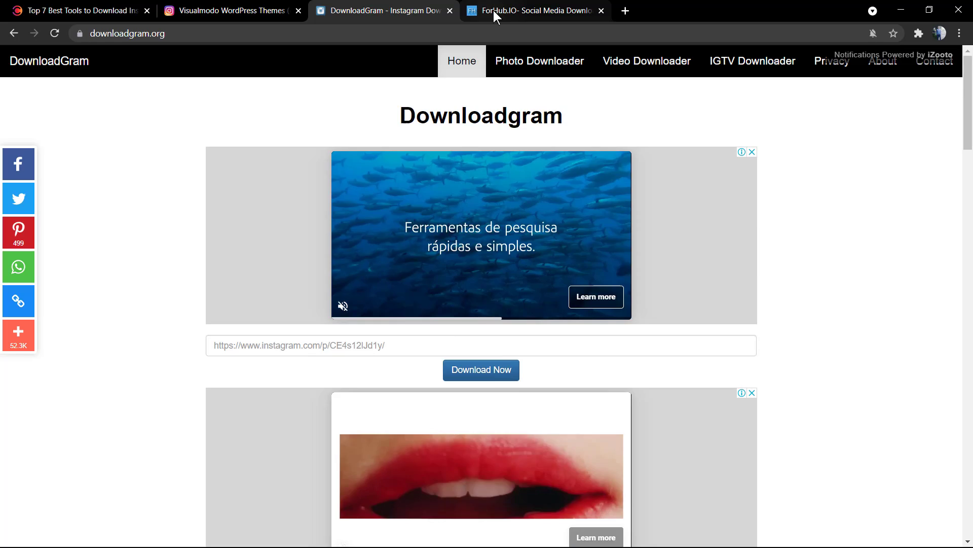
click(494, 10)
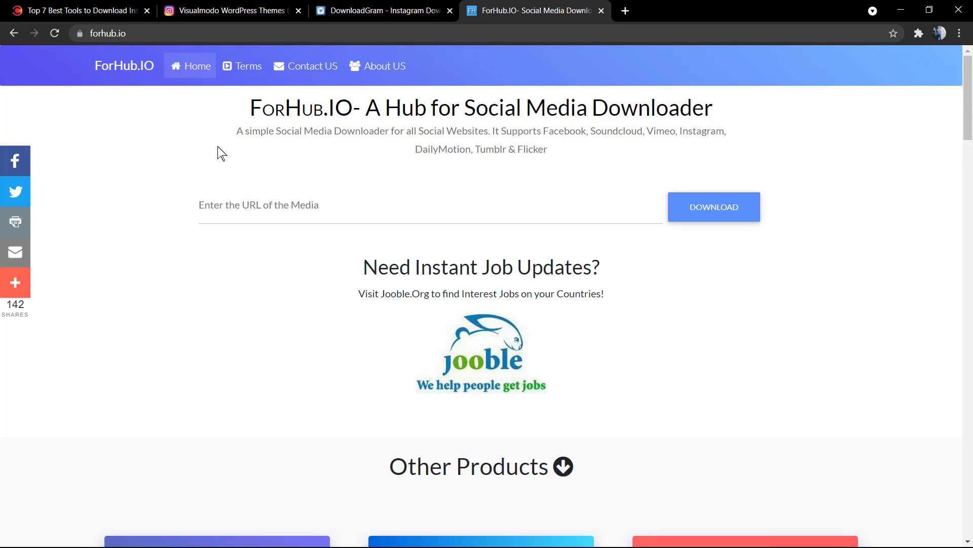
Paste the Dark theme post link into DownloadGram's Instagram link field.
click(353, 23)
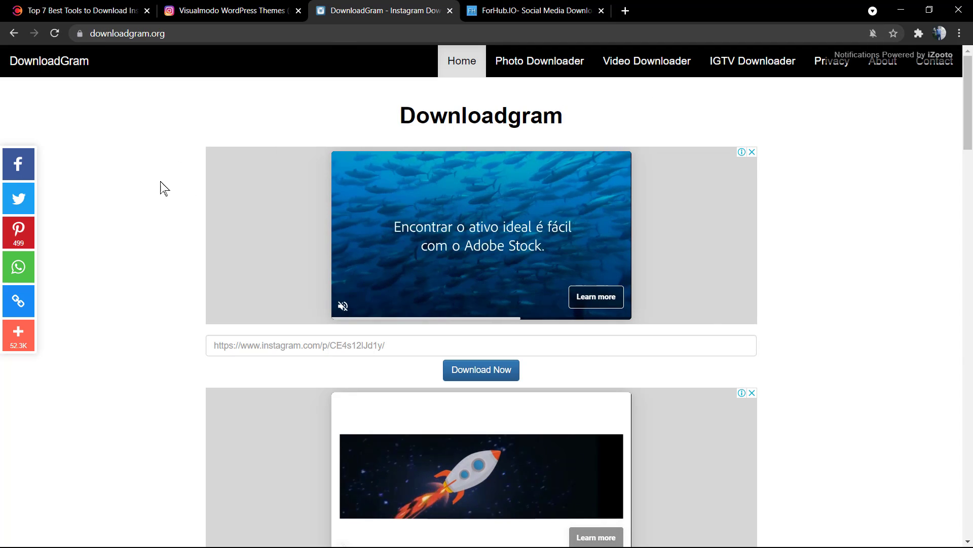
click(149, 34)
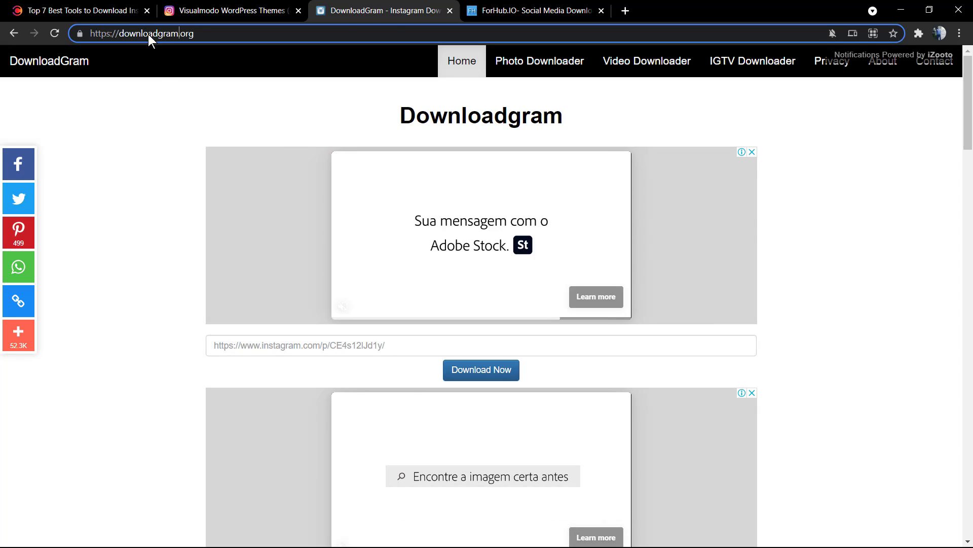
double_click(151, 34)
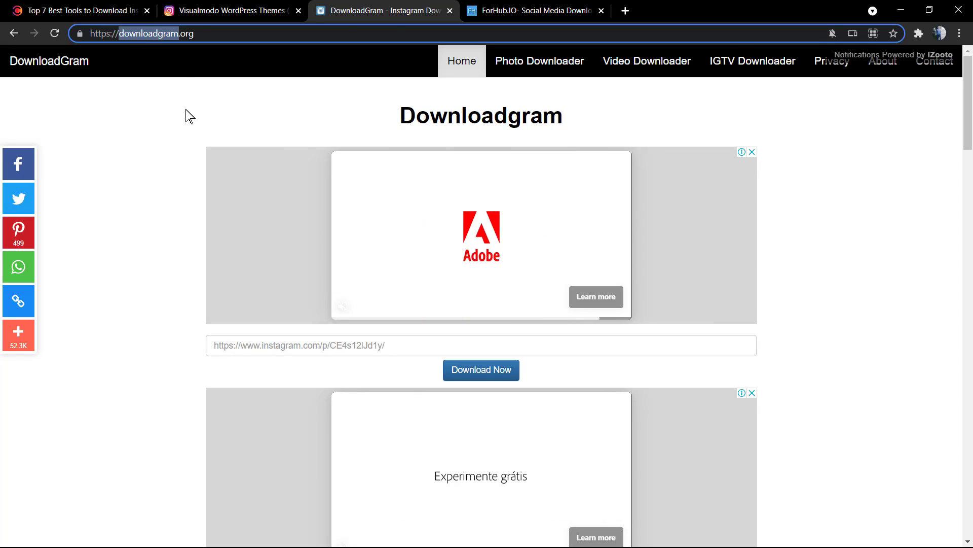
click(195, 121)
scroll(212, 141, down, 1)
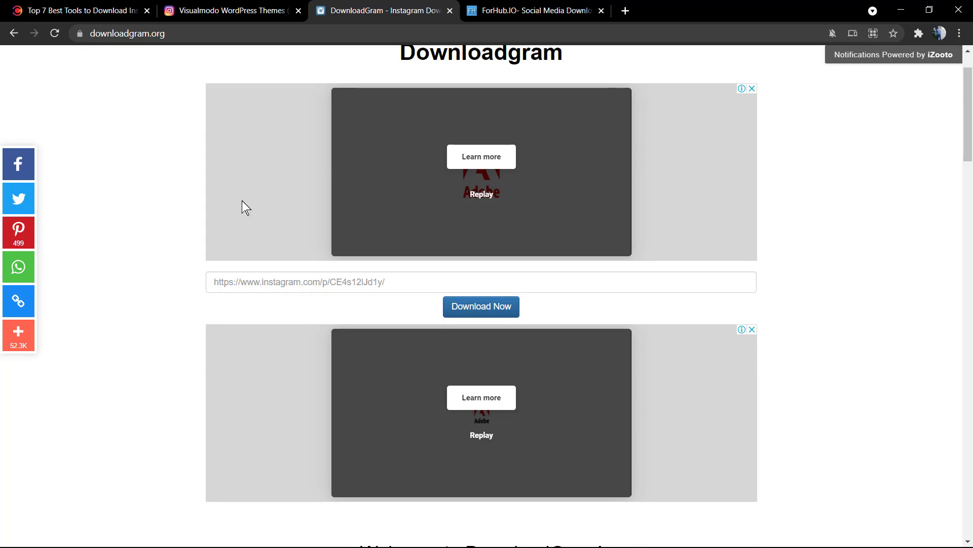
click(279, 283)
text(https://www.instagram.com/p/CT52DoTMONc/)
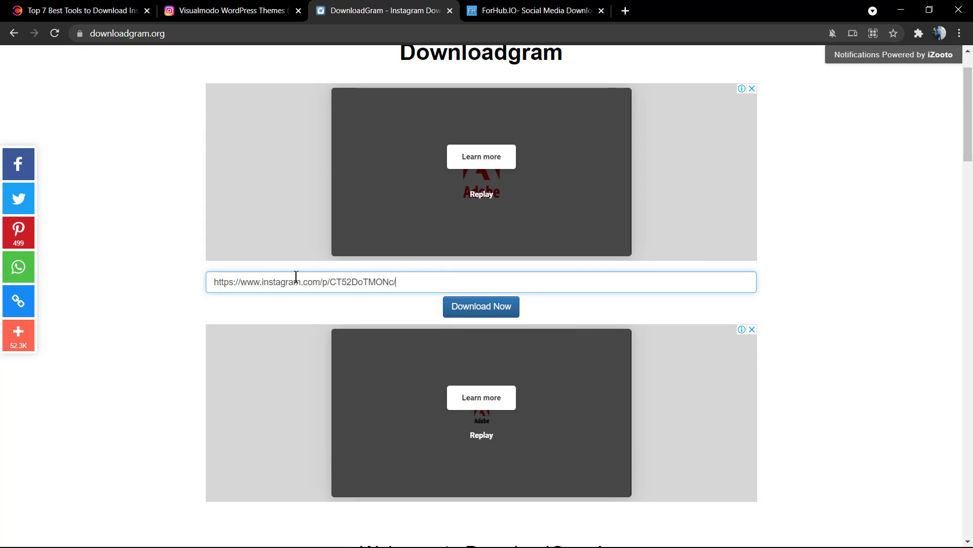
Fetch and save the Dark theme image as a JPG, then view it in Photos.
click(453, 315)
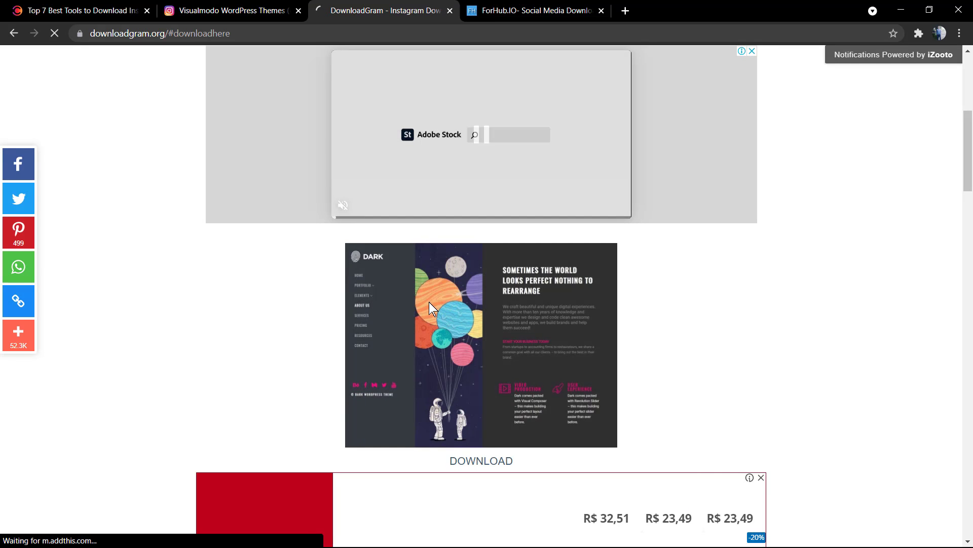
scroll(466, 287, down, 2)
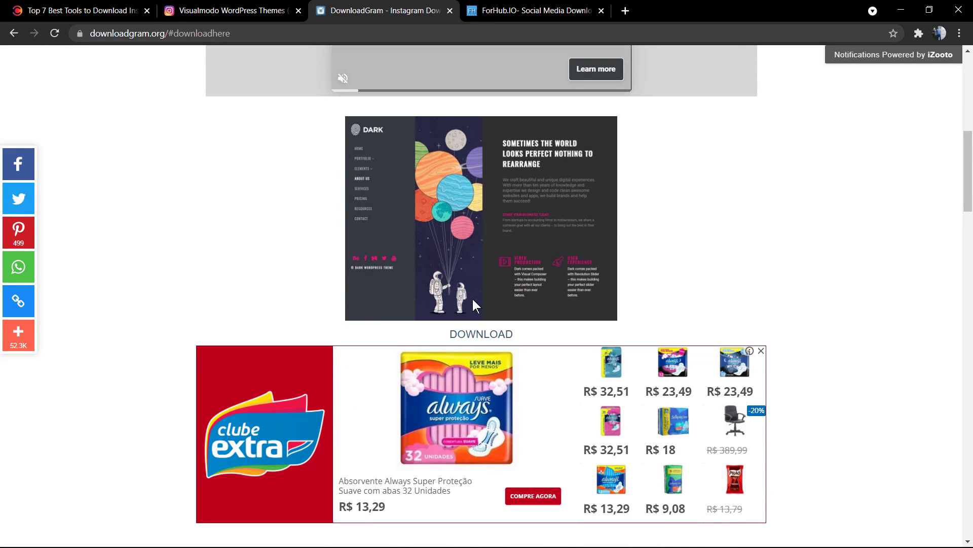
click(481, 336)
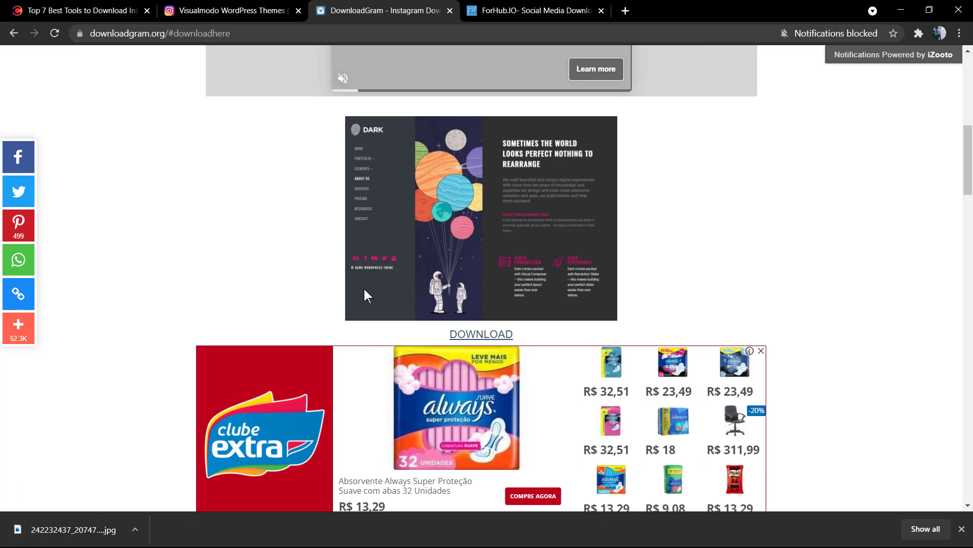
click(76, 532)
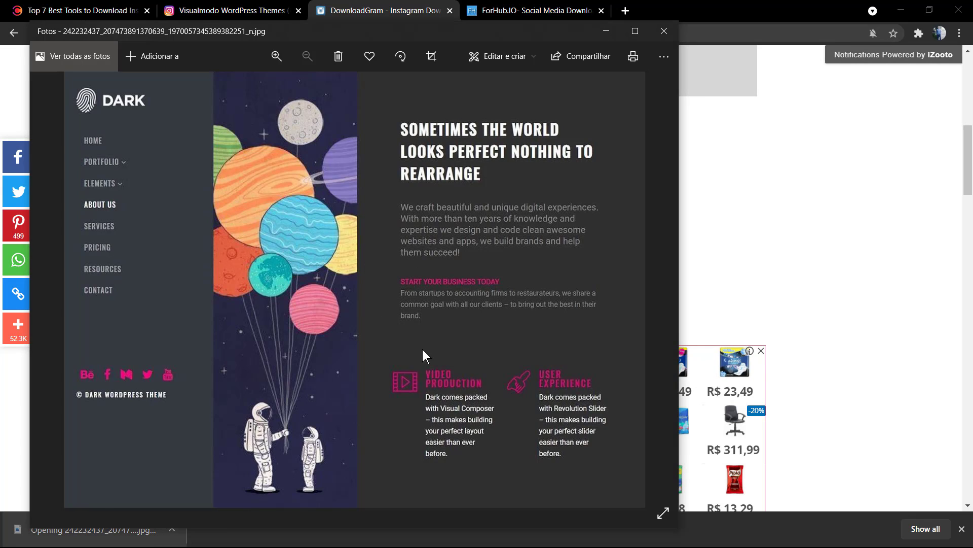
click(664, 30)
scroll(297, 205, up, 1)
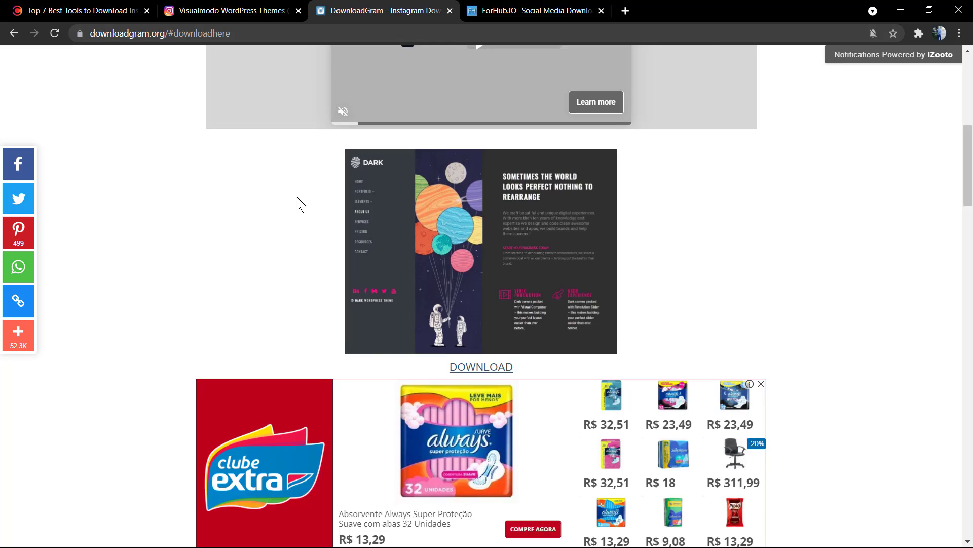
Bring up the ForHub.IO downloader on the way to the travel account pages.
click(487, 6)
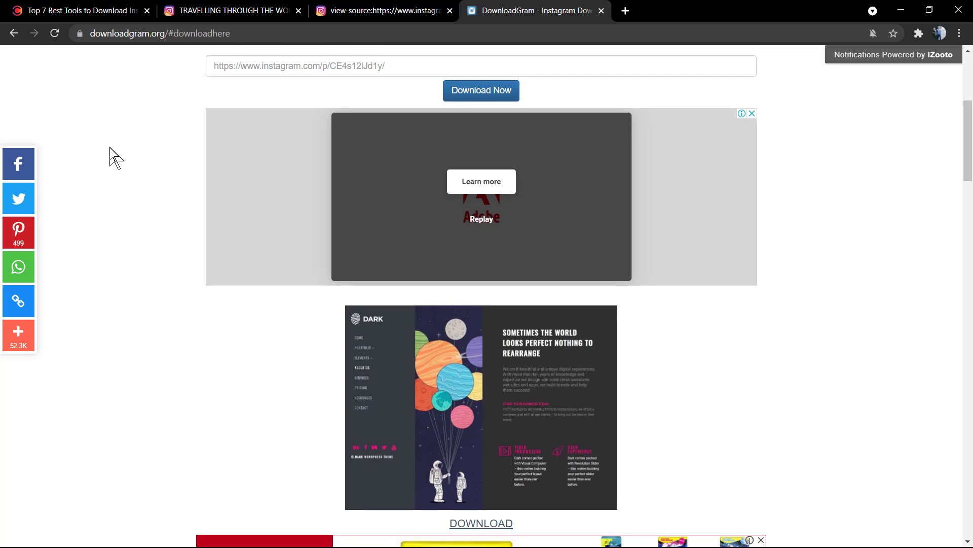
scroll(110, 156, down, 3)
scroll(110, 156, up, 5)
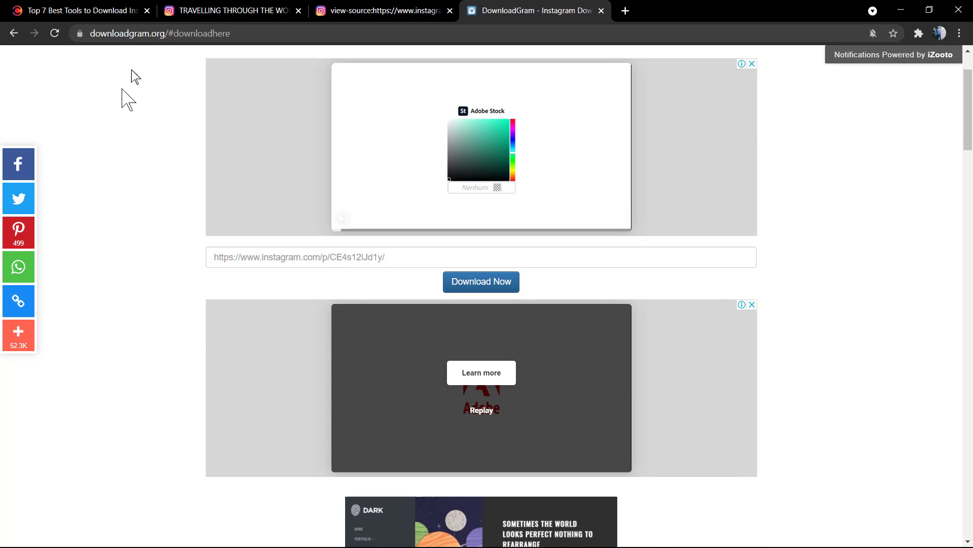
Close the page-source view, open the autumn forest gallery post, and select its link.
click(342, 20)
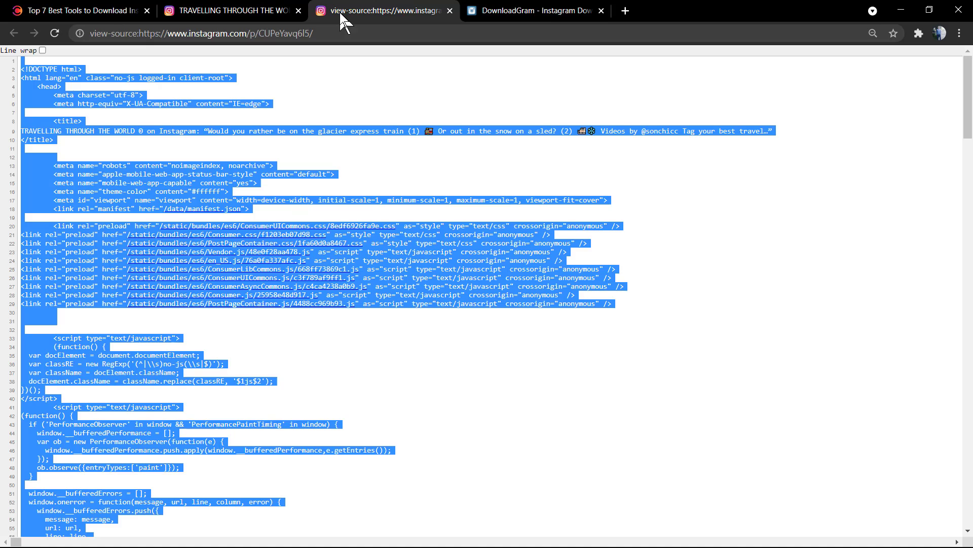
click(450, 11)
click(265, 19)
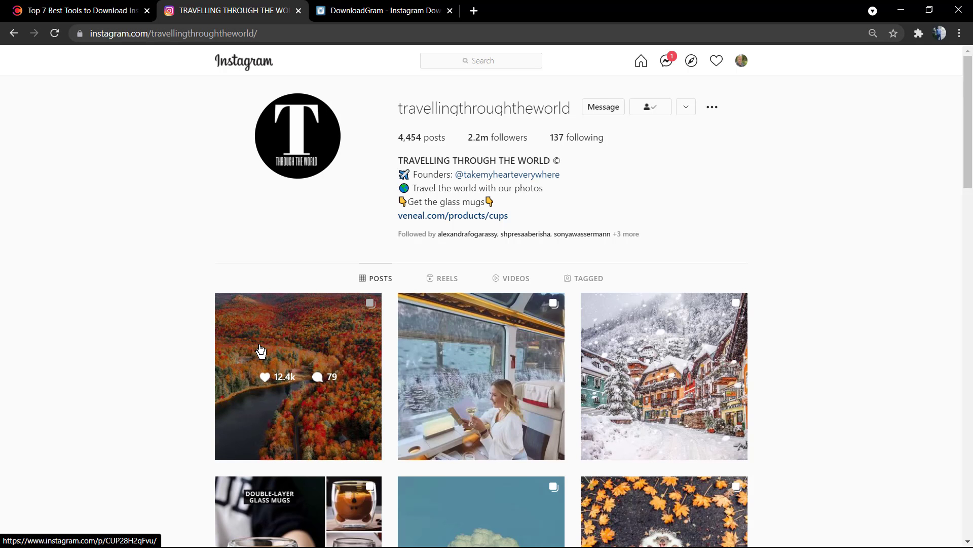
click(260, 350)
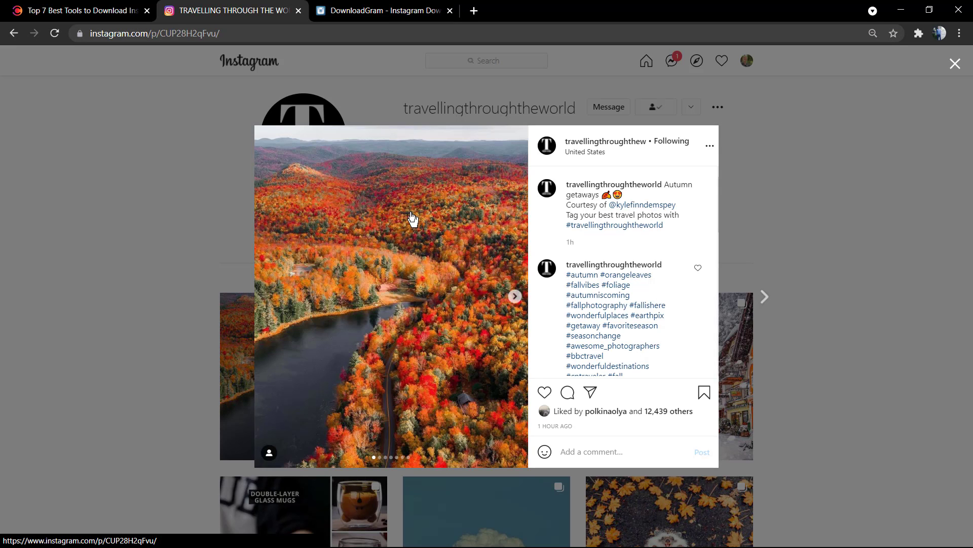
click(340, 33)
Paste the autumn post link into DownloadGram, fetch it, and save the lake photo as JPG.
click(364, 11)
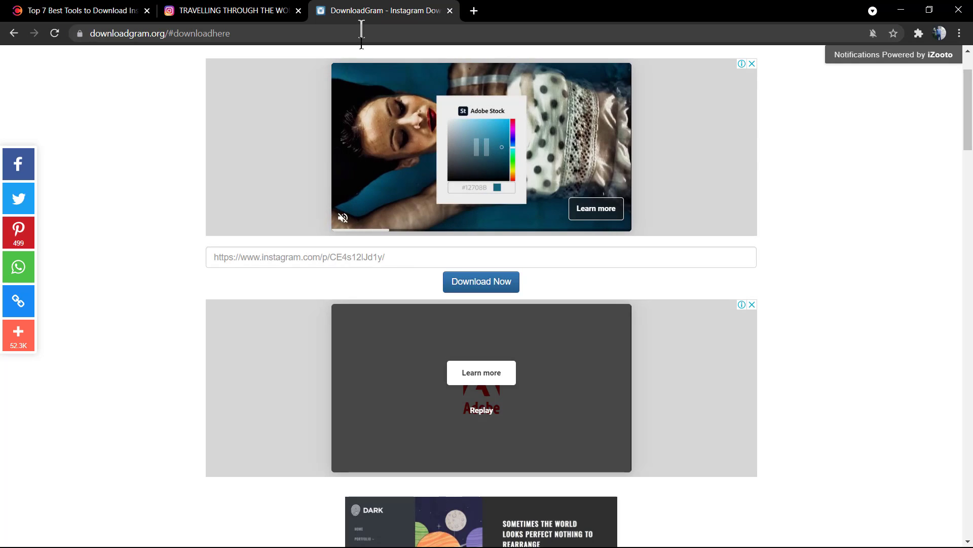
click(414, 258)
text(https://www.instagram.com/p/CUP28H2qFvu/)
click(485, 284)
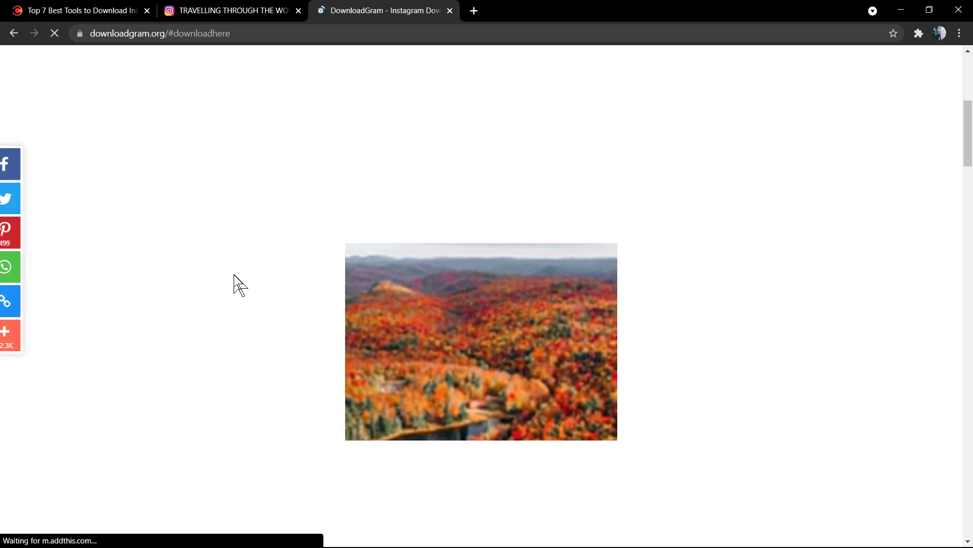
scroll(238, 283, down, 3)
scroll(240, 283, down, 3)
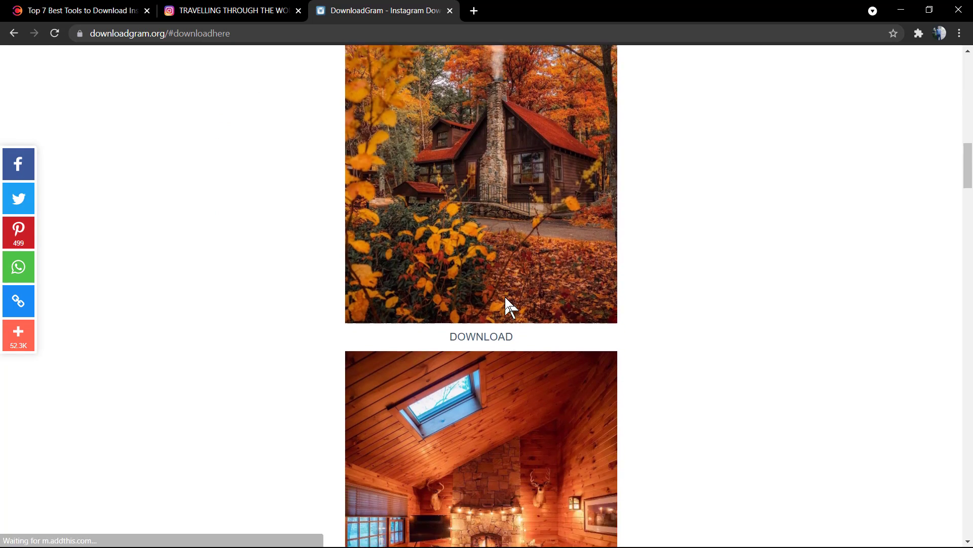
scroll(505, 300, down, 4)
scroll(504, 299, down, 5)
scroll(504, 299, down, 5)
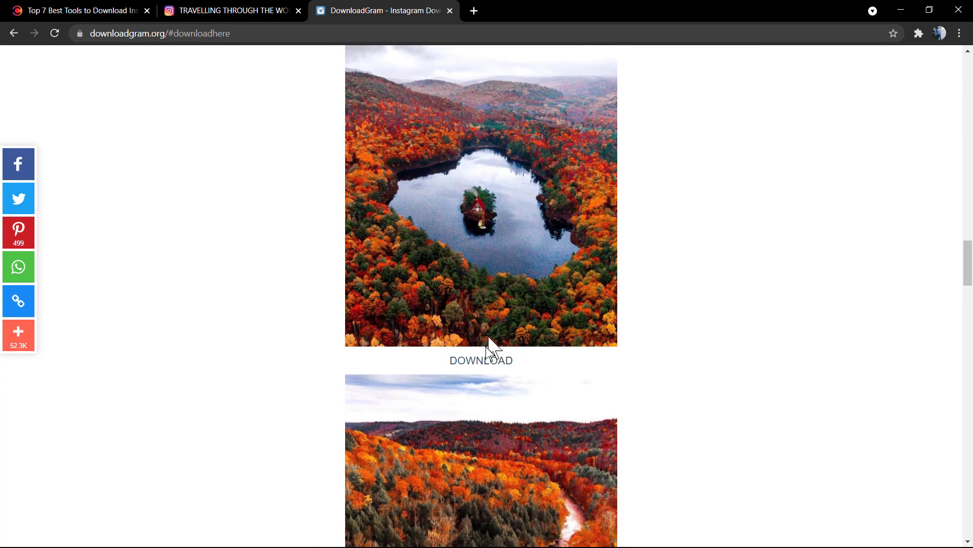
click(484, 361)
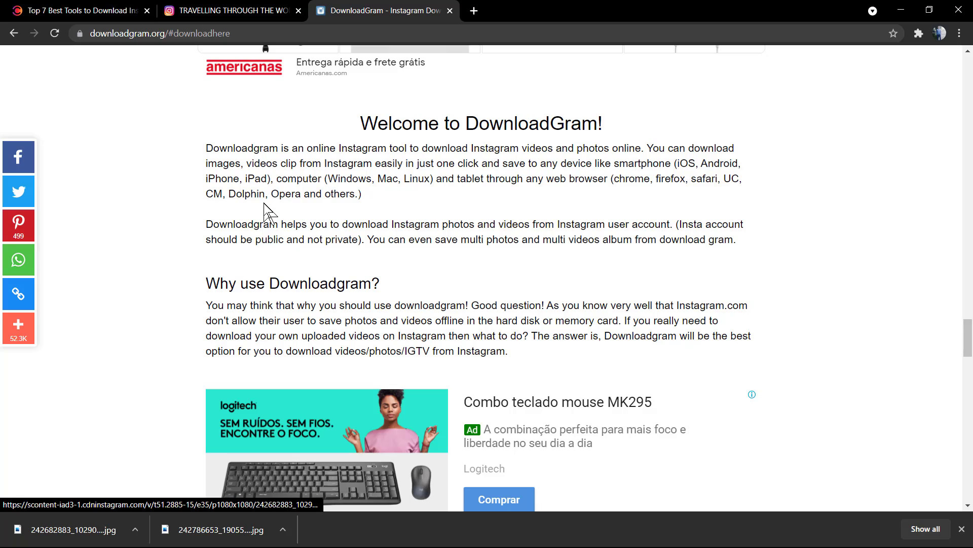
scroll(268, 211, up, 3)
scroll(269, 211, up, 5)
scroll(269, 212, up, 5)
scroll(269, 212, up, 4)
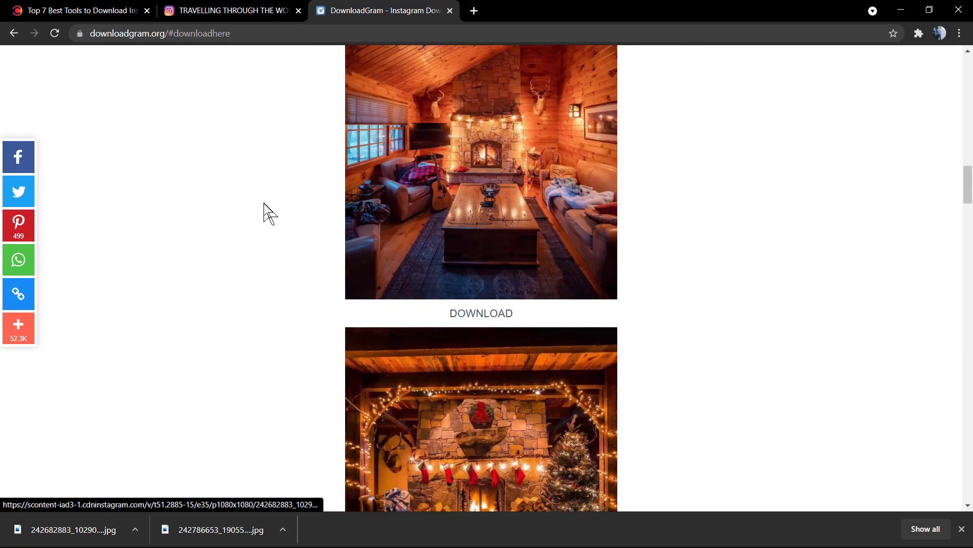
scroll(269, 212, up, 5)
scroll(268, 212, up, 5)
scroll(269, 211, up, 5)
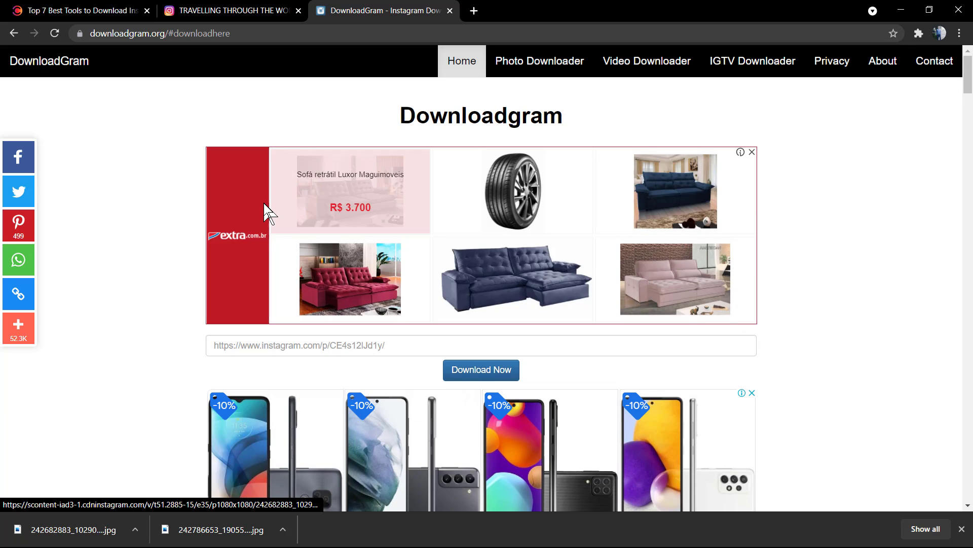
Close the autumn post and open the husky-with-butterfly video from the profile's Videos section.
click(247, 16)
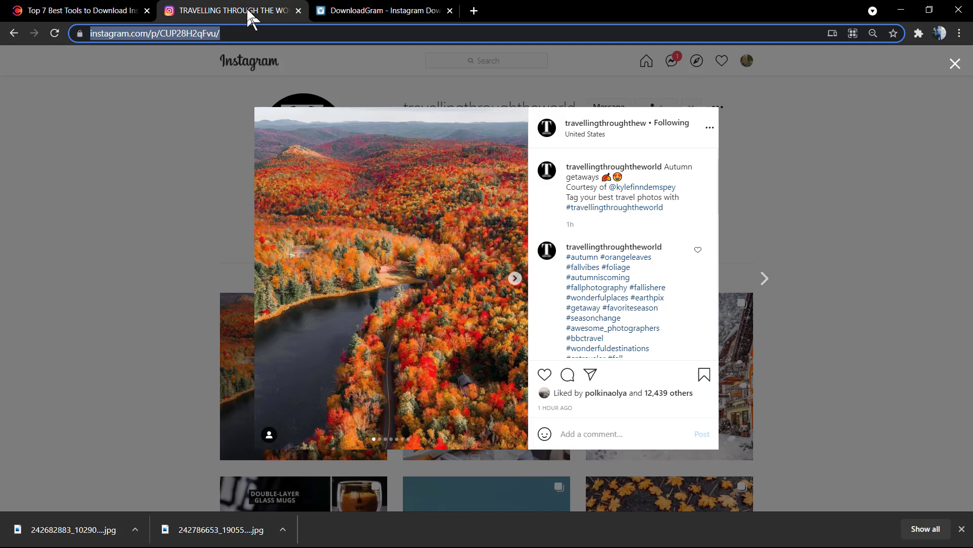
click(160, 163)
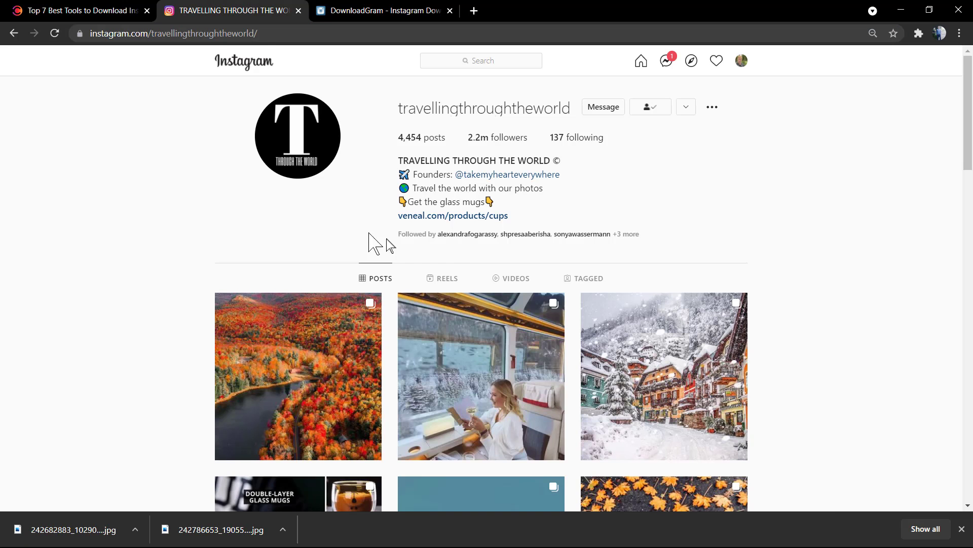
scroll(373, 243, down, 2)
scroll(487, 267, down, 2)
scroll(229, 270, down, 2)
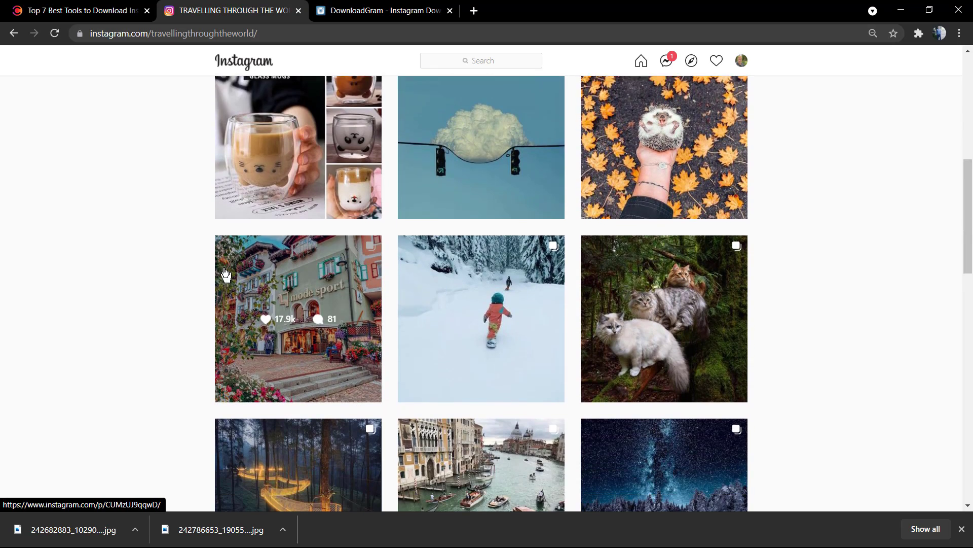
scroll(232, 266, down, 2)
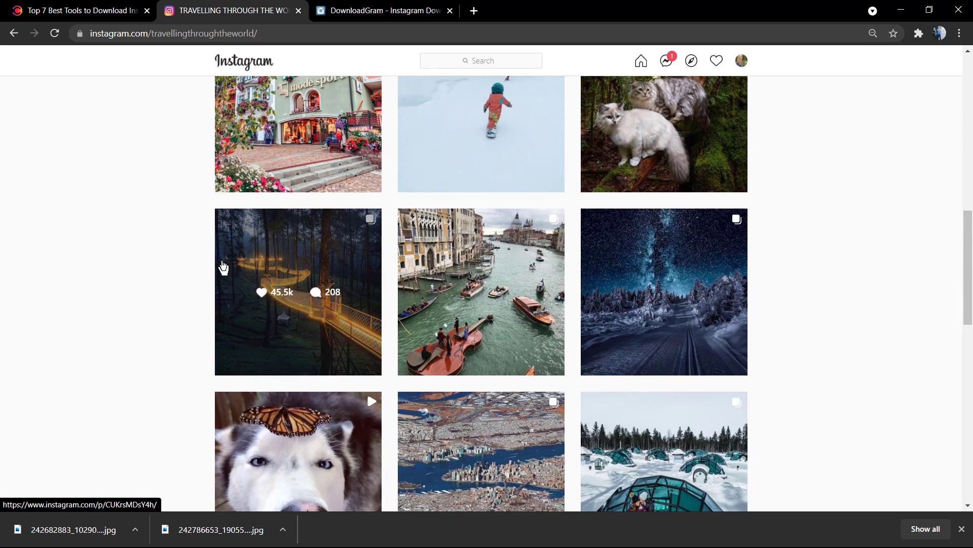
scroll(190, 266, down, 2)
scroll(138, 266, down, 2)
scroll(137, 265, down, 2)
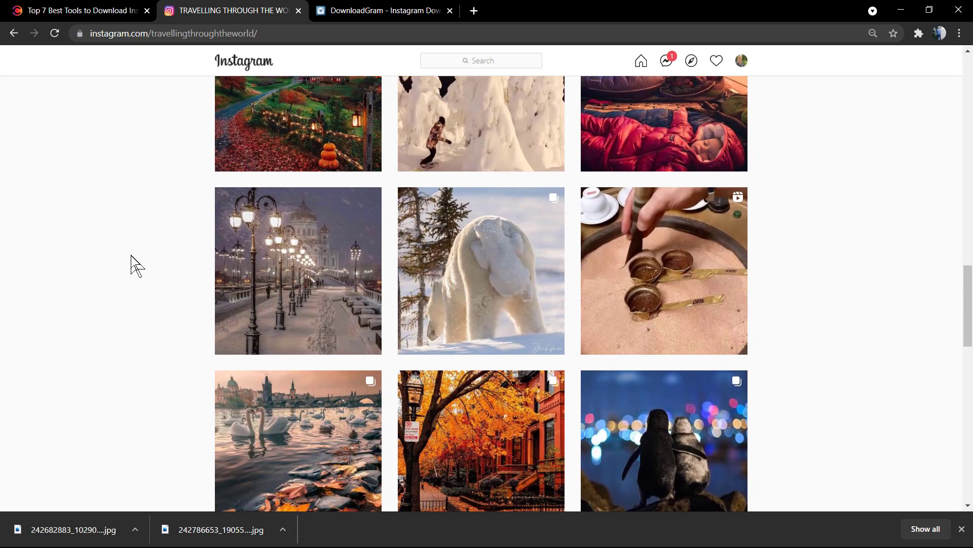
scroll(137, 266, down, 2)
scroll(137, 266, down, 2)
scroll(137, 265, down, 1)
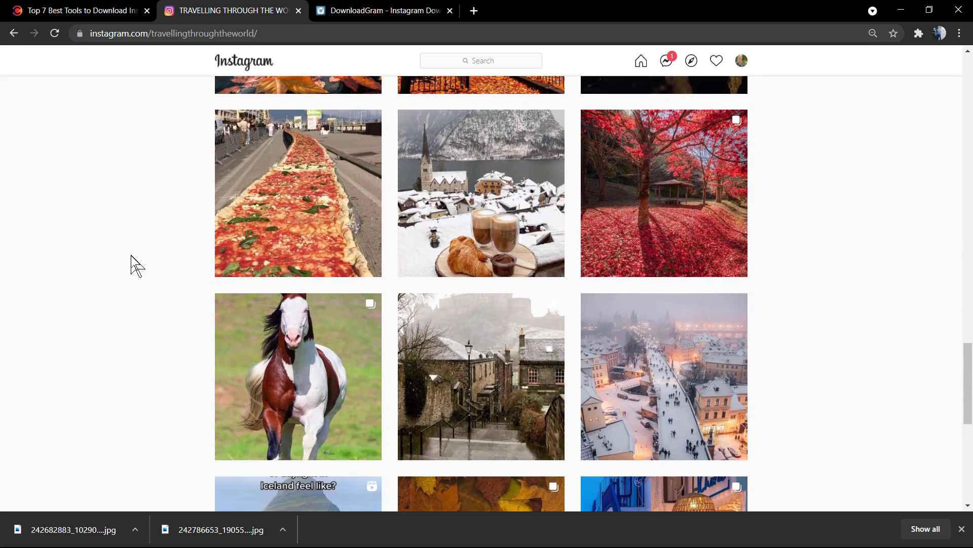
scroll(136, 266, down, 2)
scroll(137, 266, down, 1)
scroll(137, 266, down, 4)
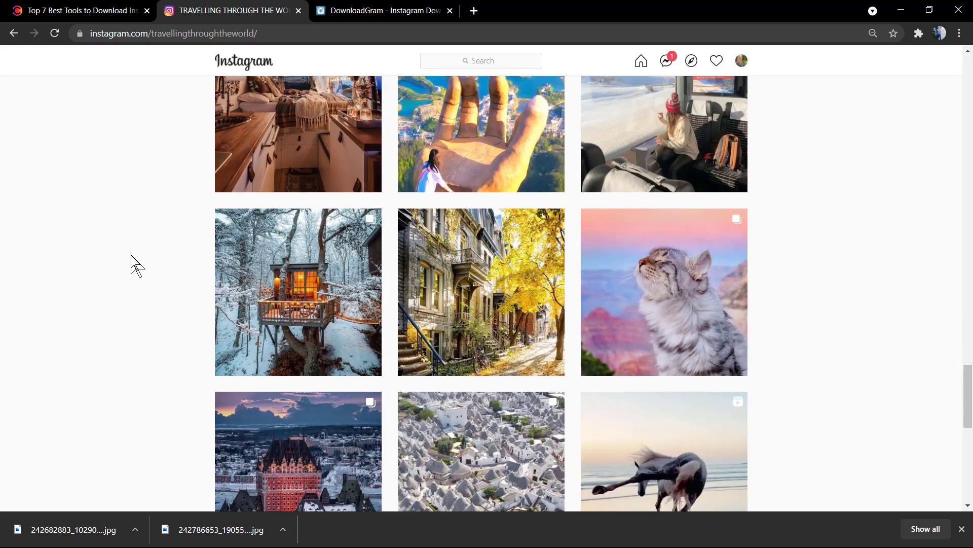
scroll(137, 265, down, 2)
scroll(137, 265, down, 3)
scroll(137, 266, down, 5)
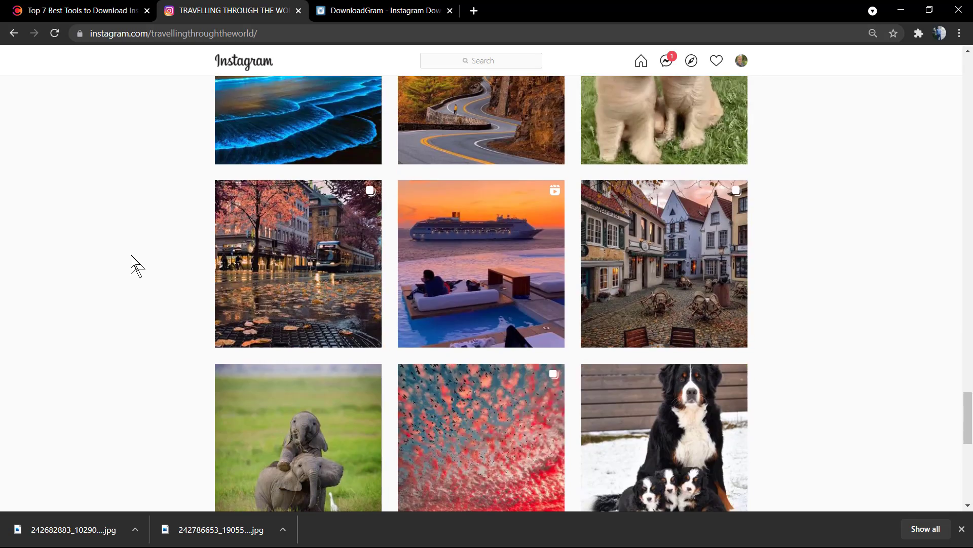
key(Home)
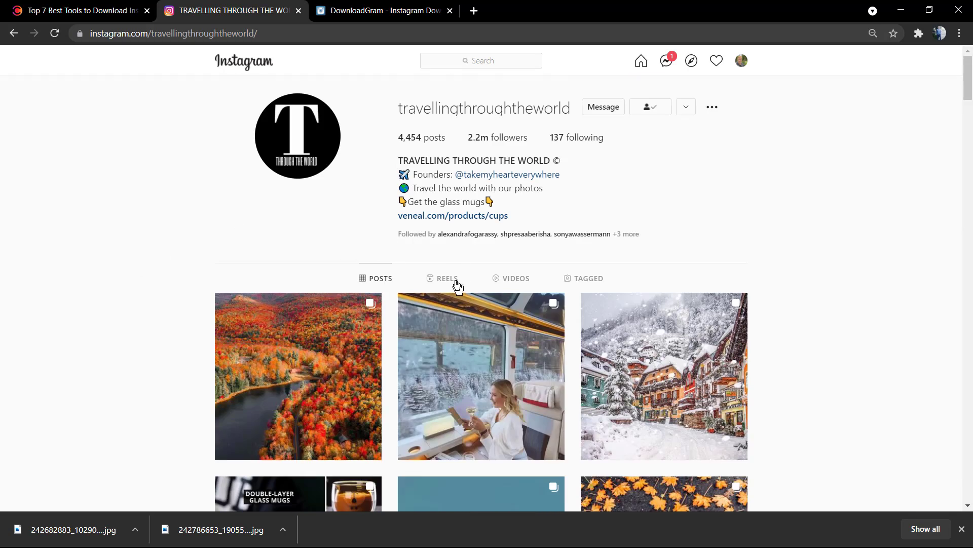
click(456, 283)
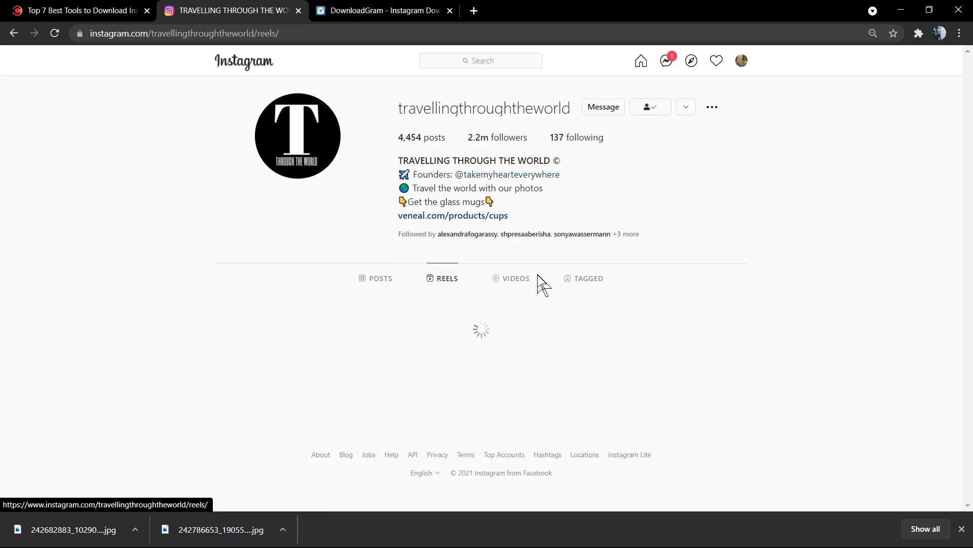
click(513, 281)
scroll(513, 282, down, 1)
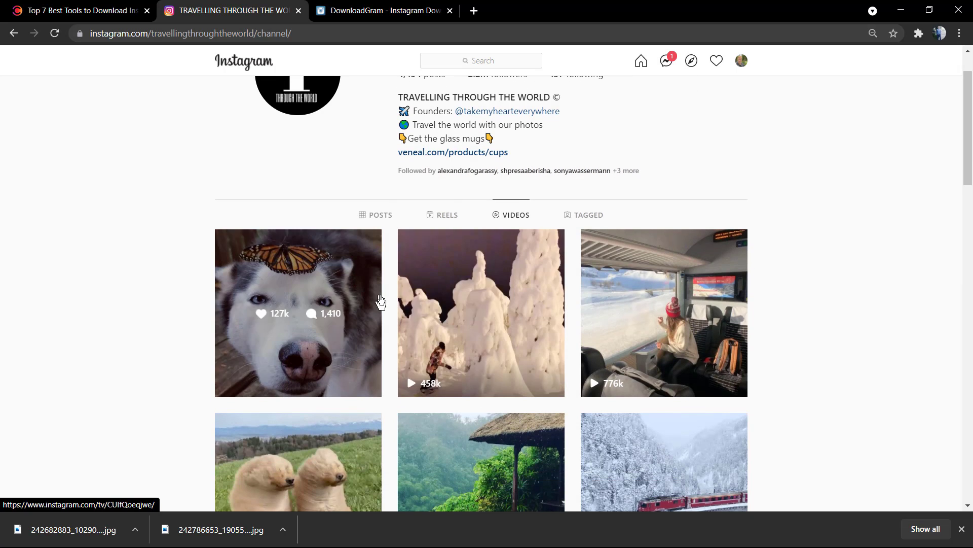
mouse_move(299, 312)
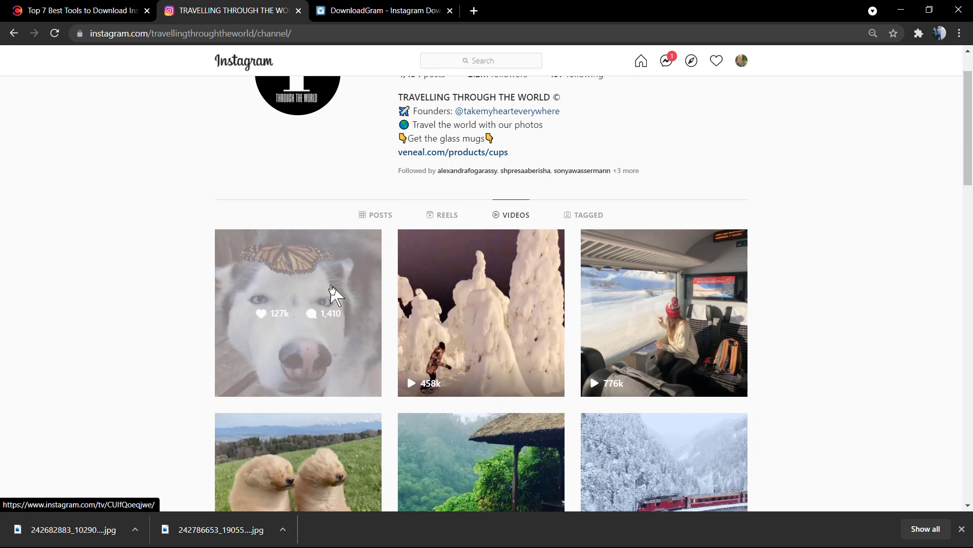
click(328, 301)
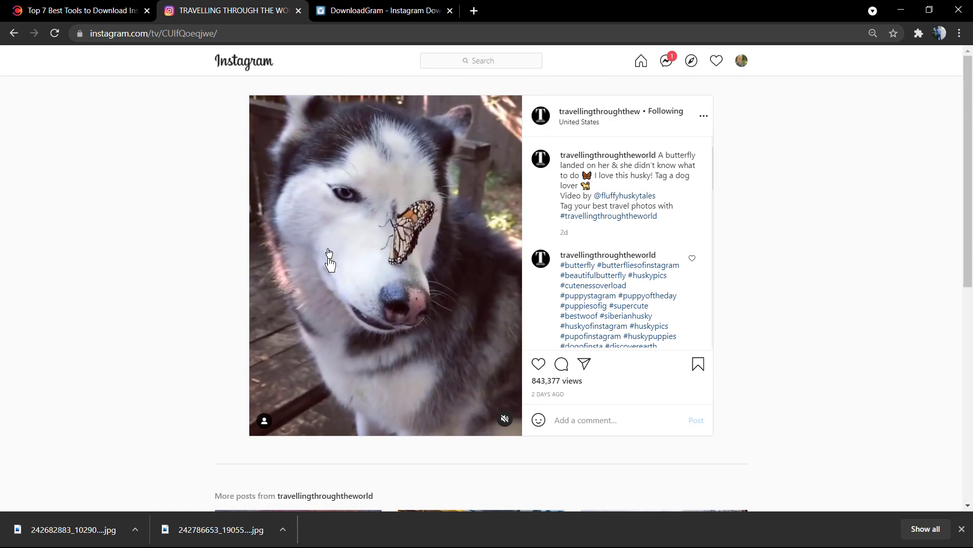
Replace DownloadGram's old link with the husky video's link and fetch the video.
click(294, 33)
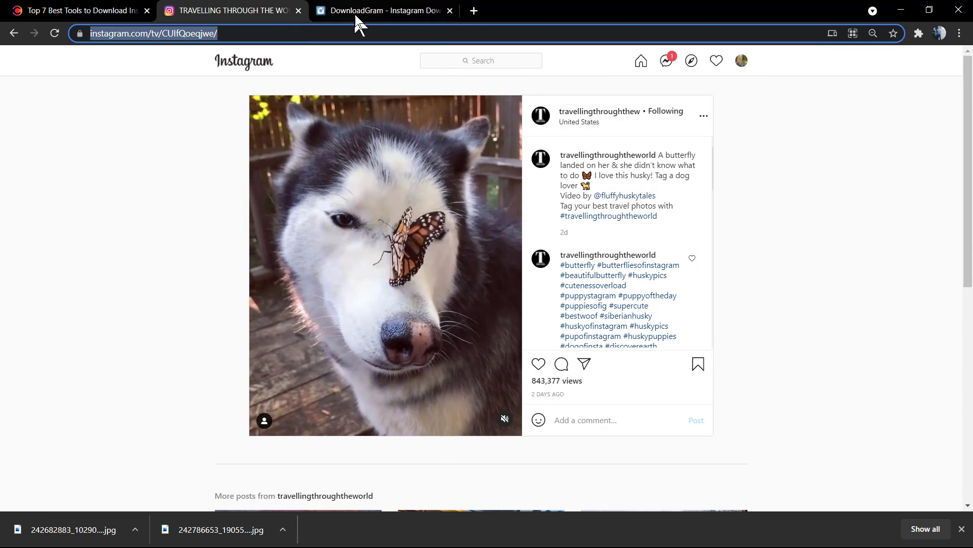
click(362, 11)
click(452, 344)
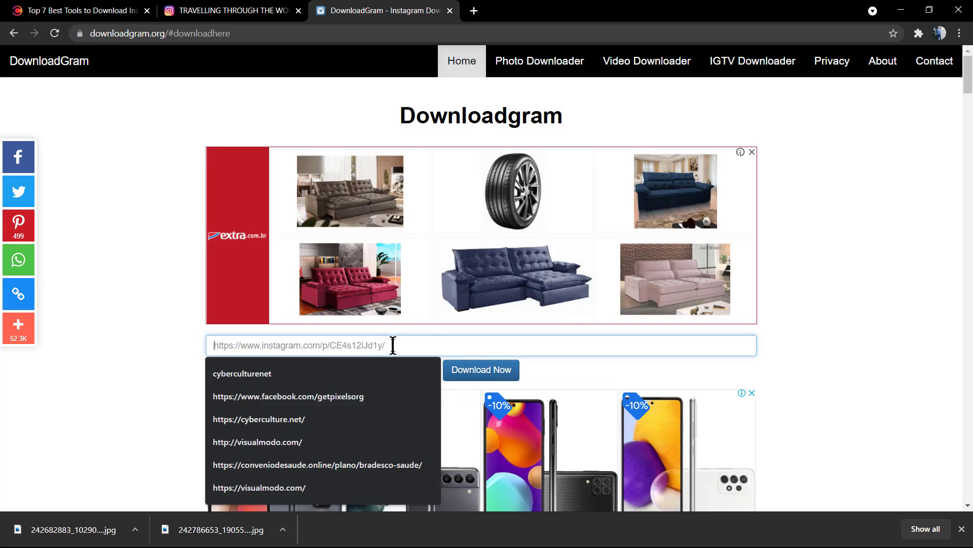
key(ctrl+a)
text(https://www.instagram.com/tv/CUIfQoeqjwe/)
click(472, 372)
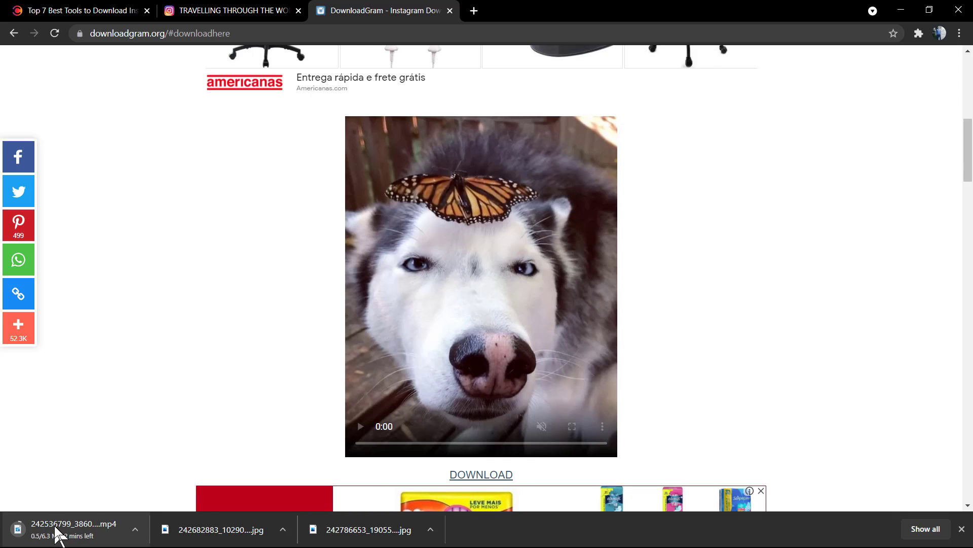
scroll(220, 378, up, 3)
scroll(221, 378, up, 2)
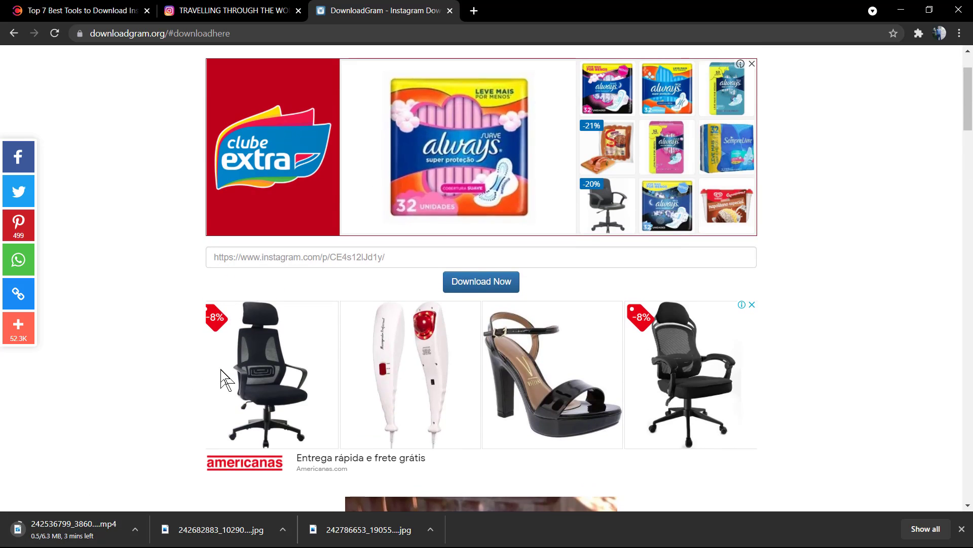
scroll(220, 378, down, 4)
scroll(220, 379, down, 2)
scroll(221, 358, up, 2)
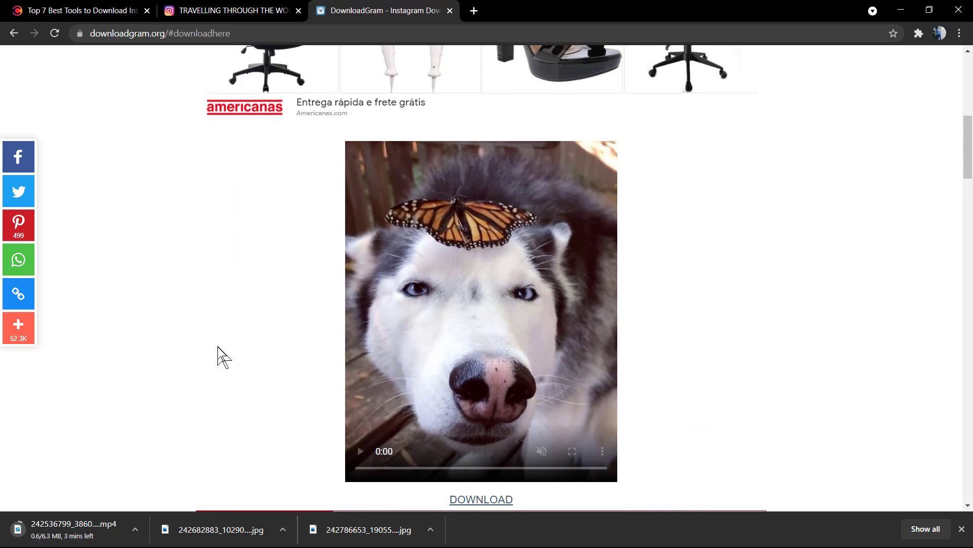